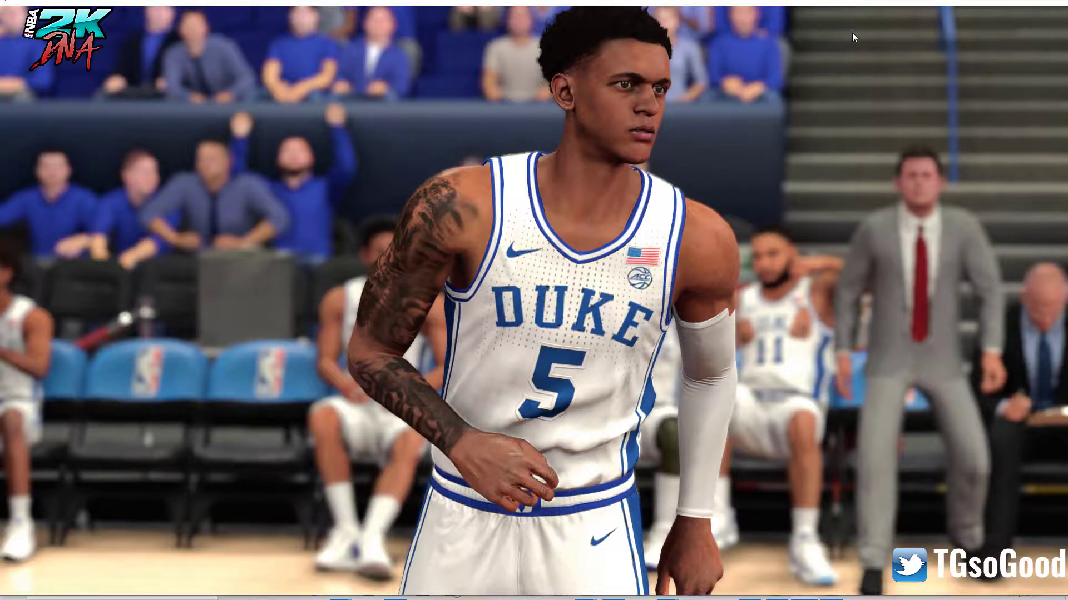
Step: Switch from the game to the Mods Faces folder in File Explorer
key(alt+Tab)
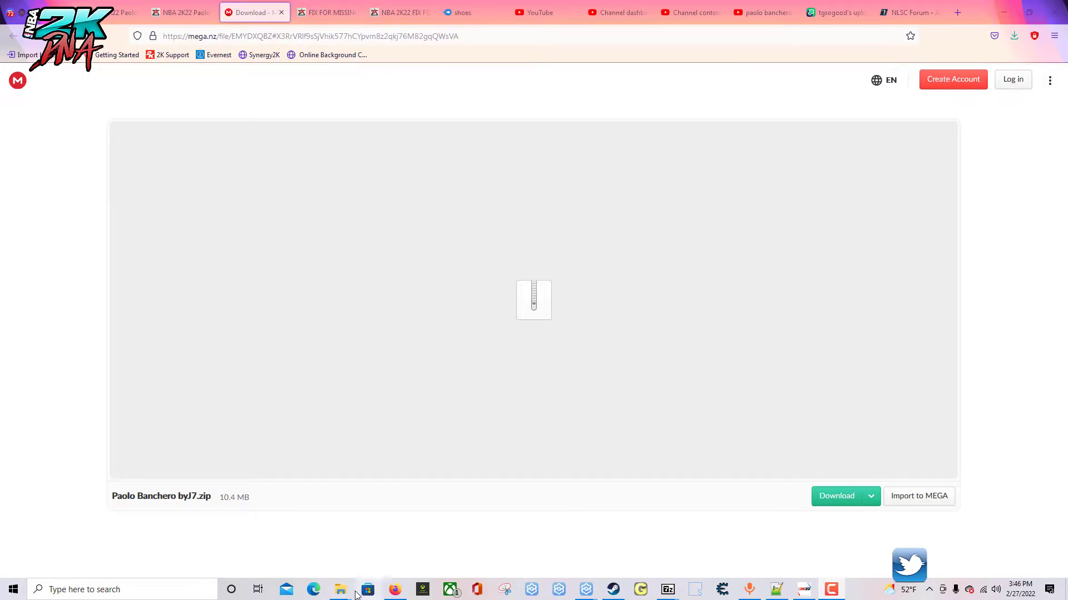
mouse_move(341, 595)
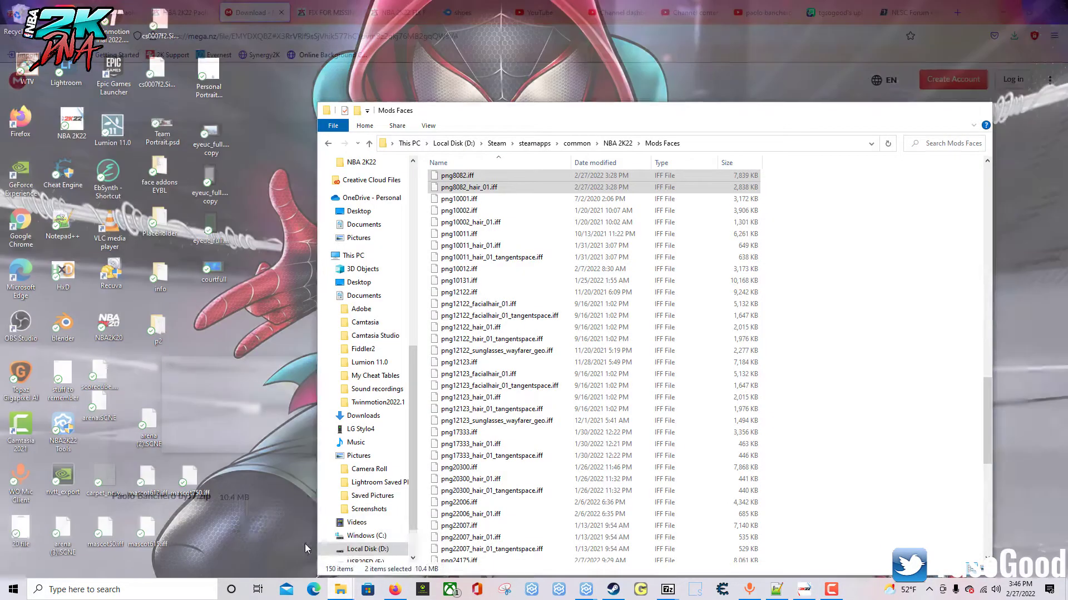
click(305, 544)
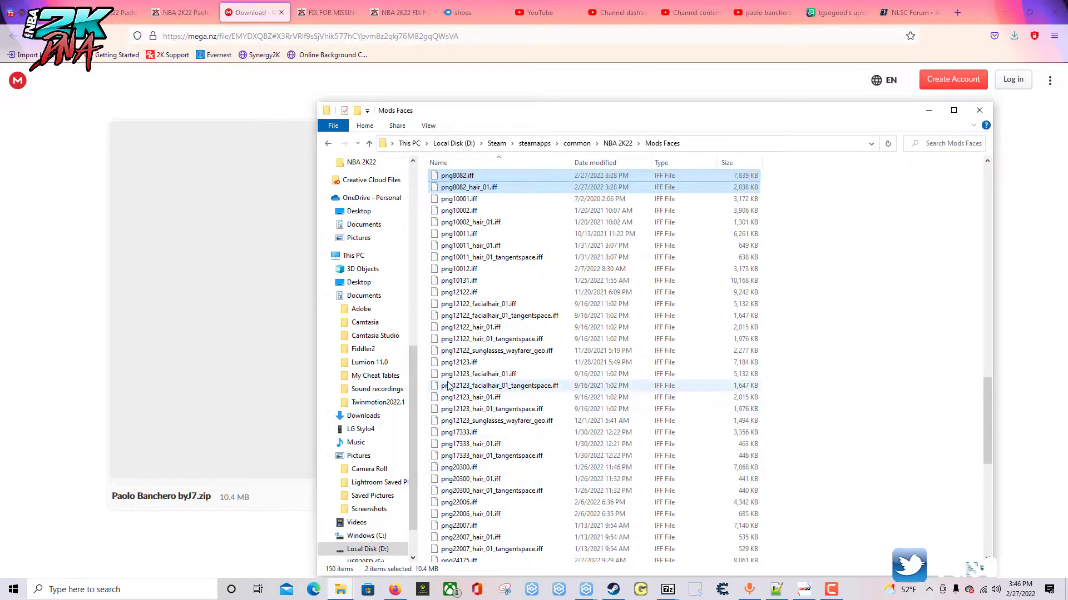
click(340, 590)
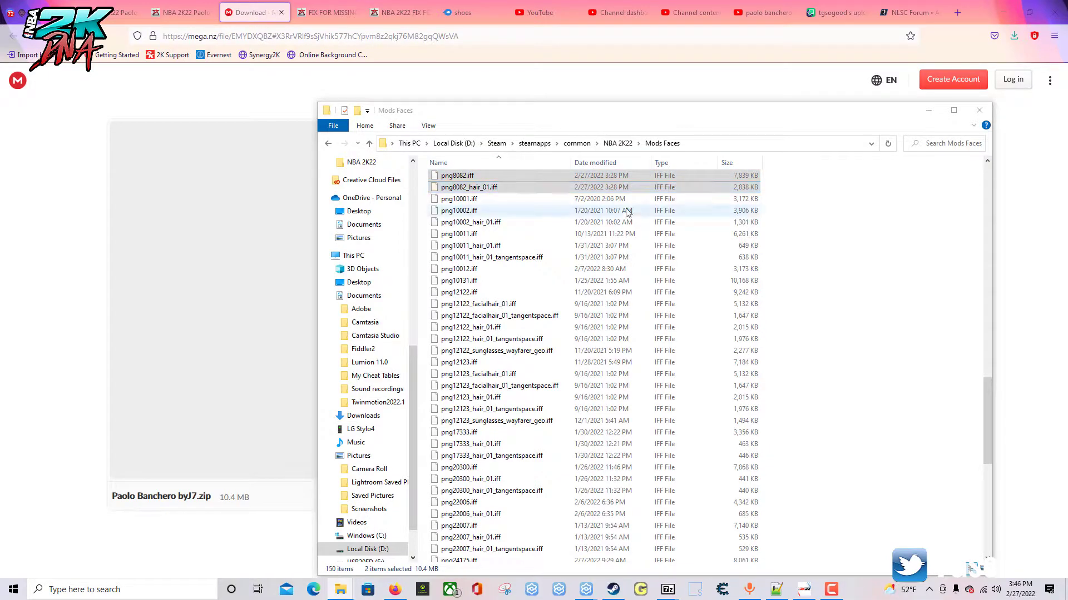
Step: Go up to the NBA 2K22 game folder, look inside its Mods subfolder and return
click(617, 143)
double_click(450, 214)
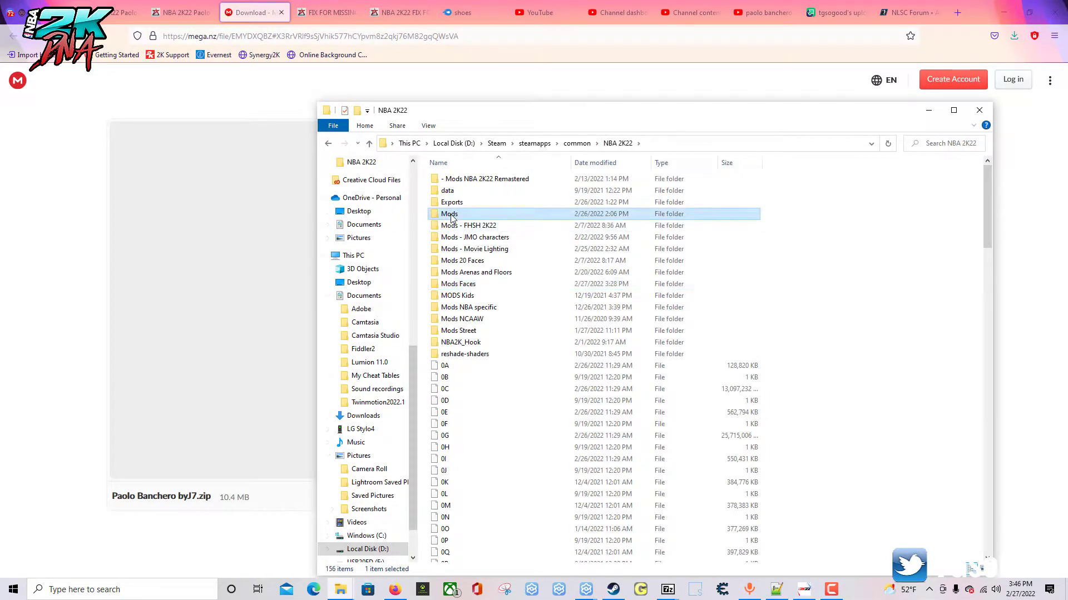
click(617, 143)
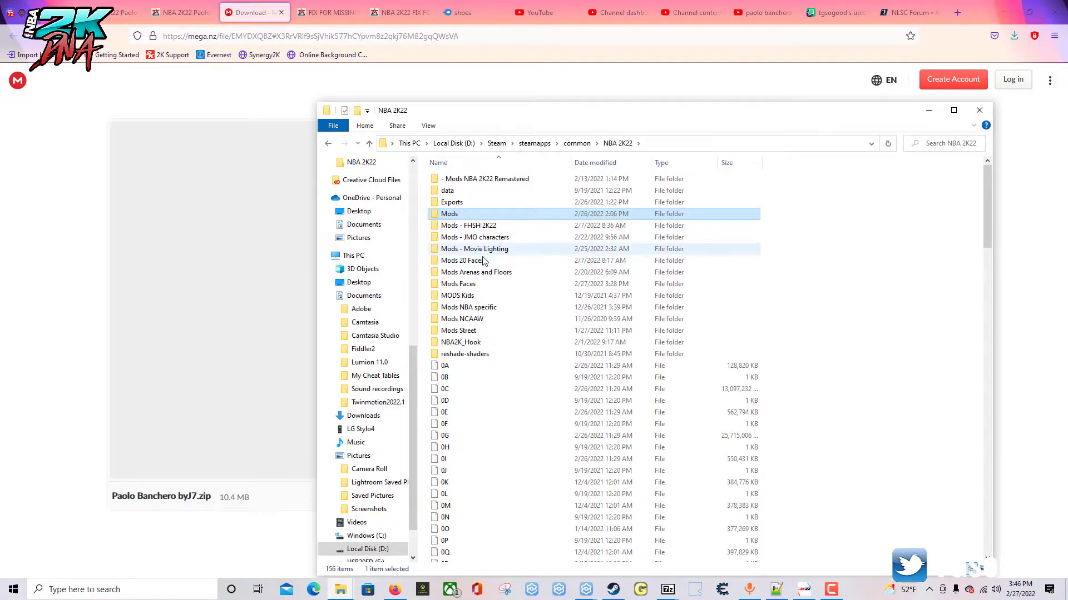
Step: Open the Mods Faces folder and view the "- Face list" and EYBL add-ins face list text files, closing each one
double_click(473, 285)
double_click(457, 191)
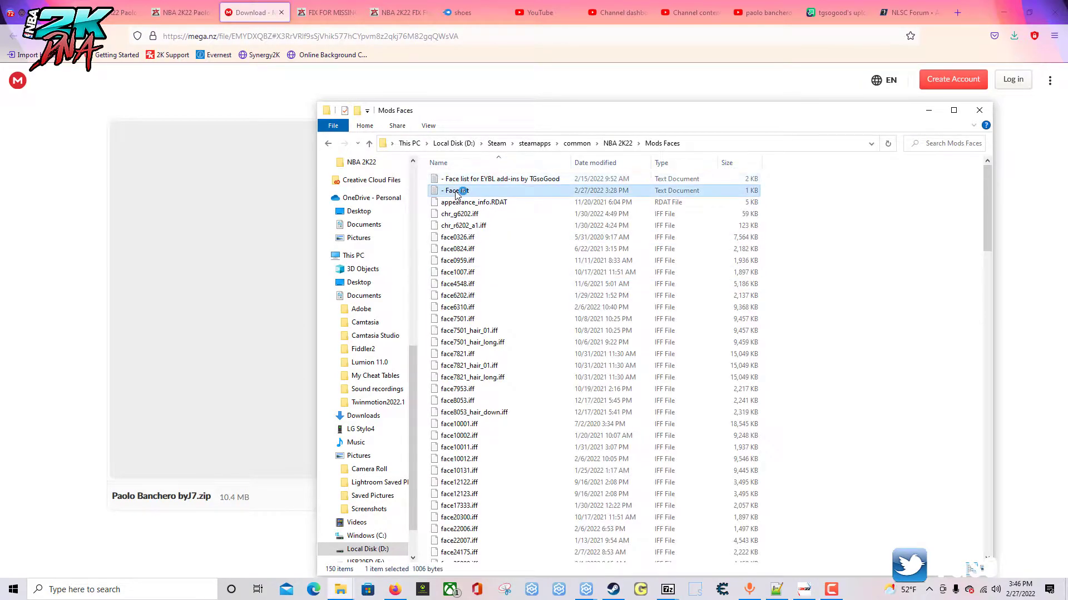
click(770, 94)
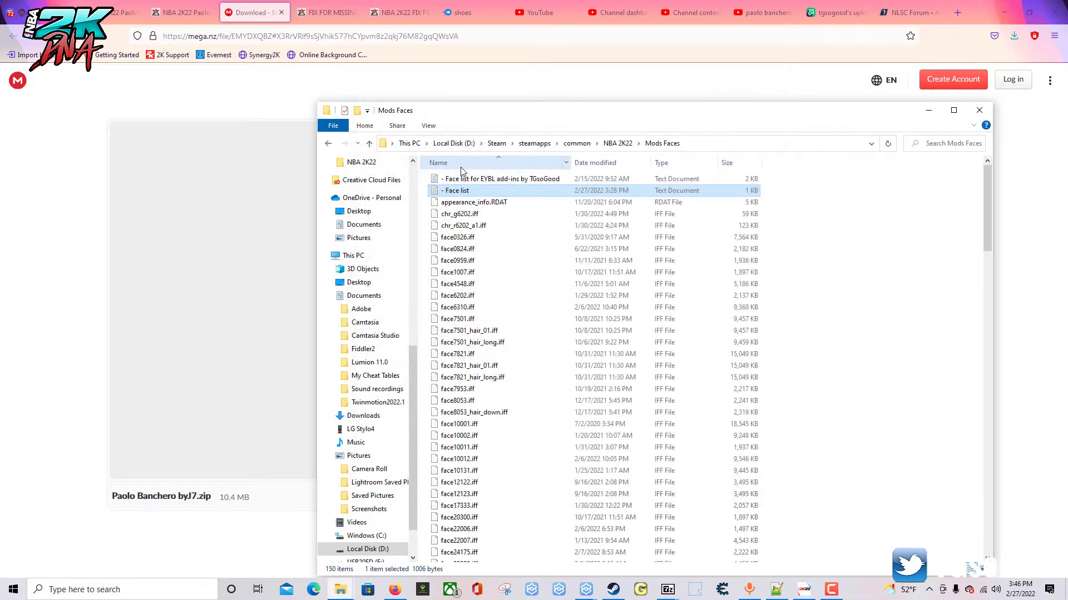
double_click(469, 184)
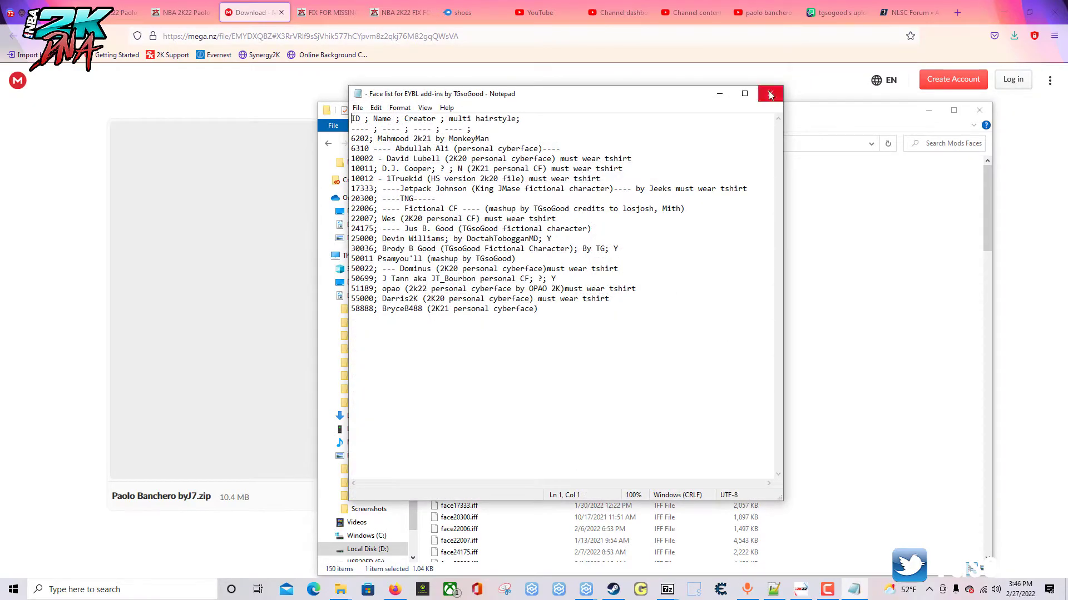
click(770, 94)
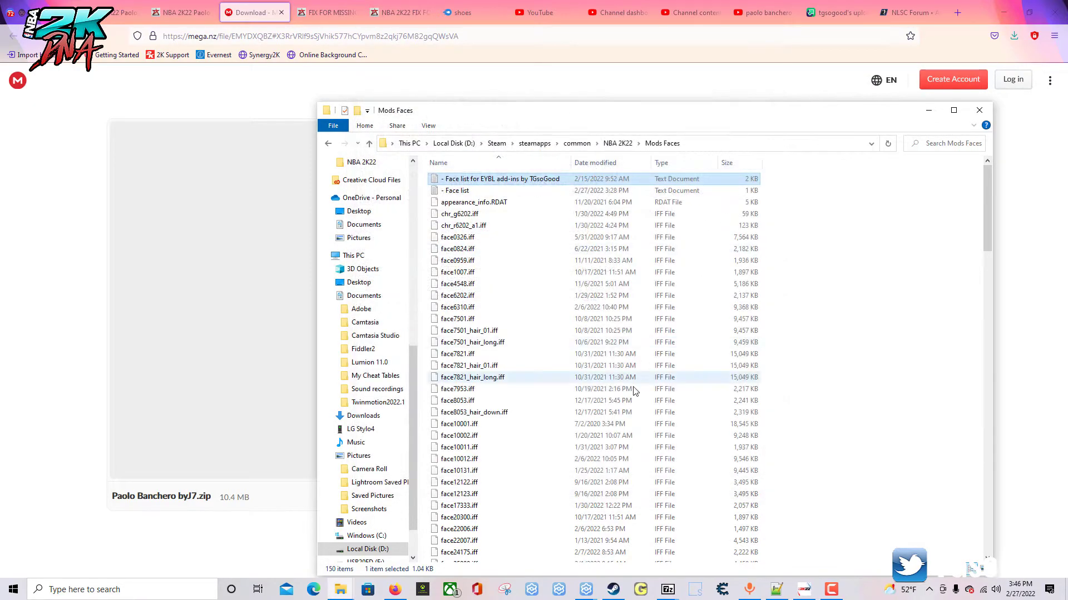
Step: Review where the Mods Faces folder sits inside the NBA 2K22 folder by opening it and going back up
click(617, 143)
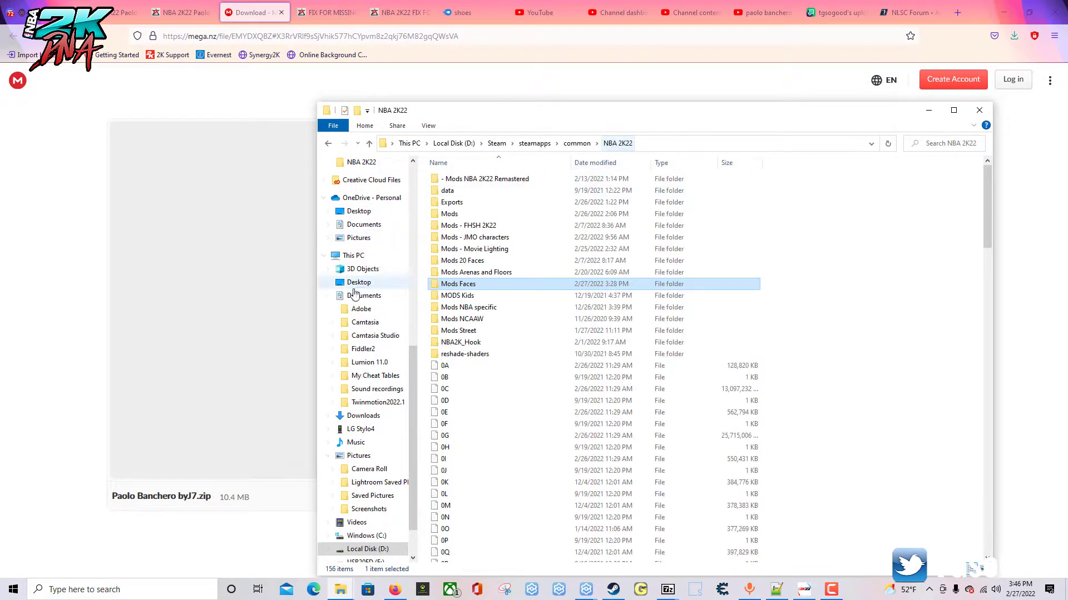
double_click(453, 284)
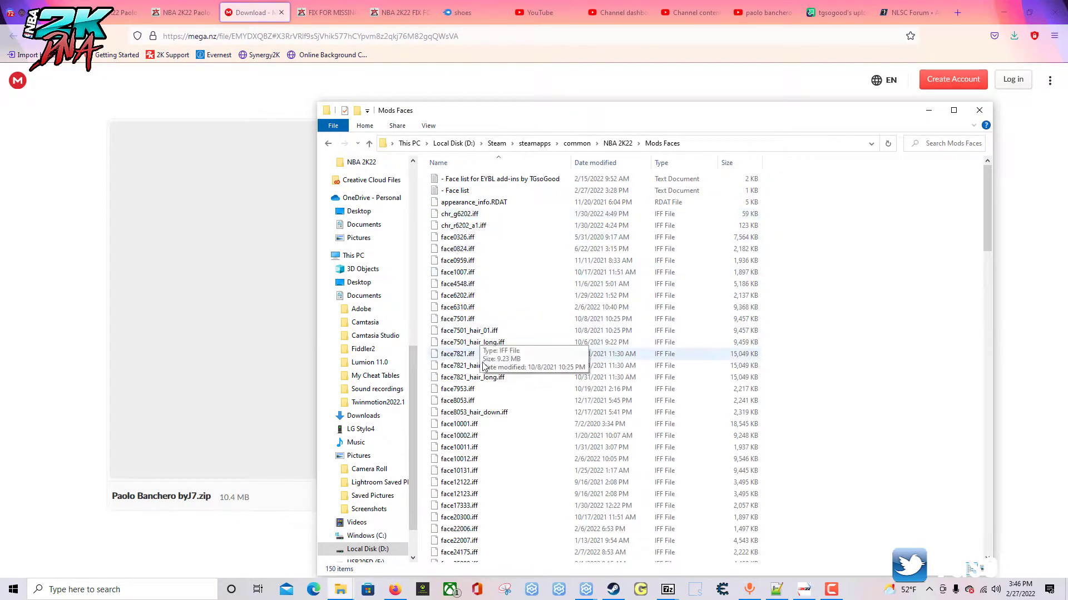
click(617, 143)
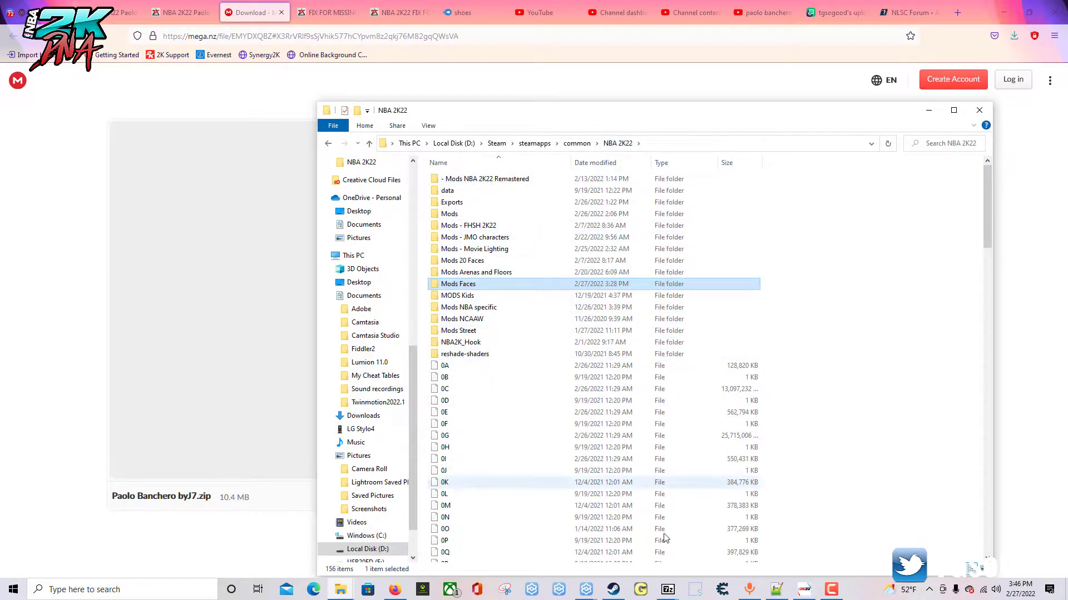
Step: In NBA2K Tools, search the players for "banch" and open Paolo Banchero's edit window to examine the Face ID
click(587, 590)
mouse_move(551, 543)
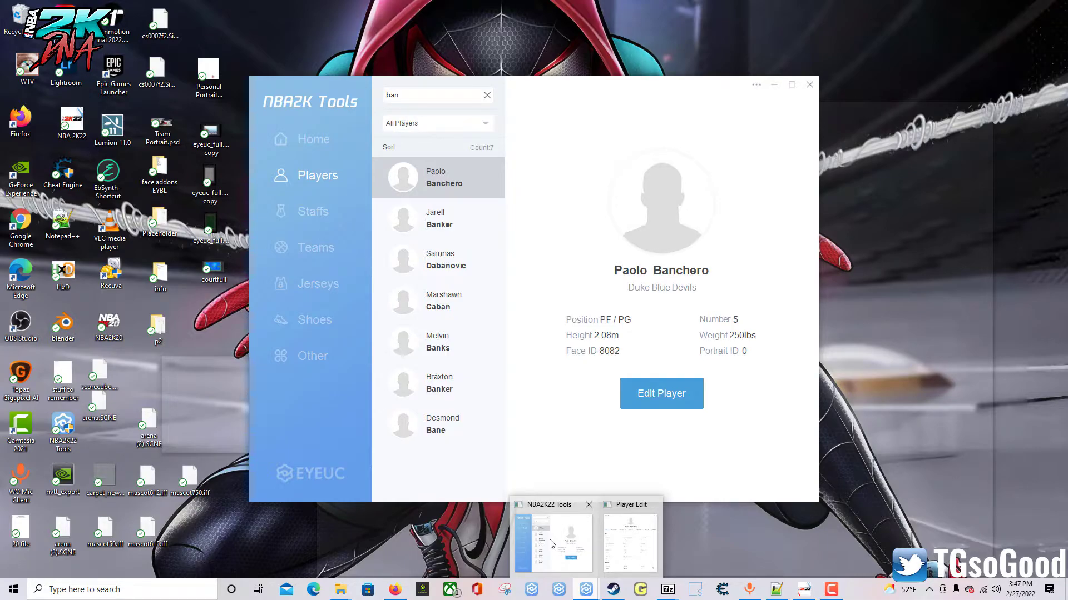
click(551, 544)
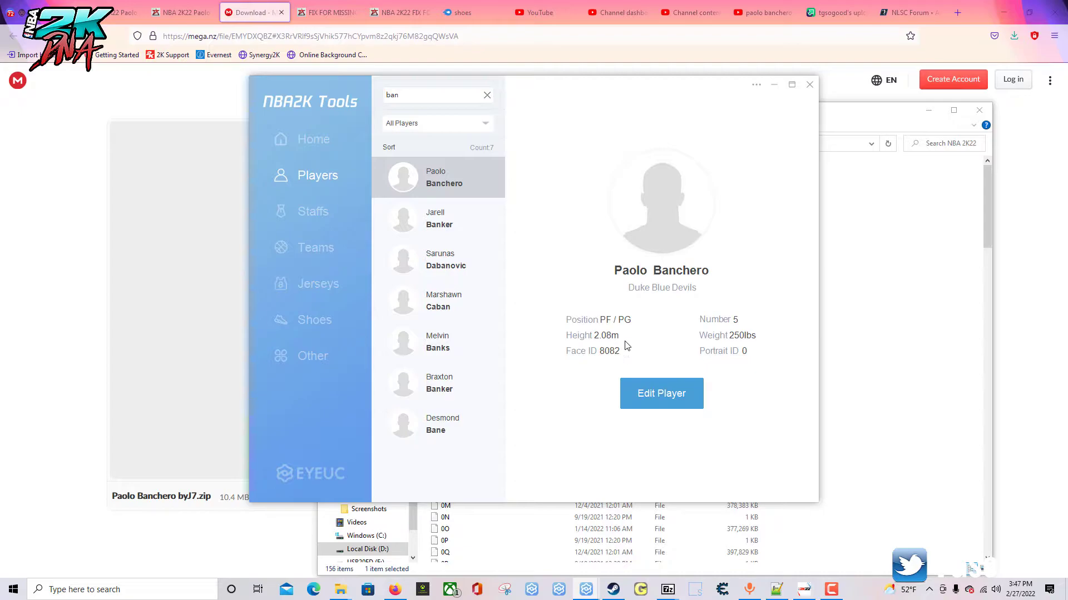
click(487, 97)
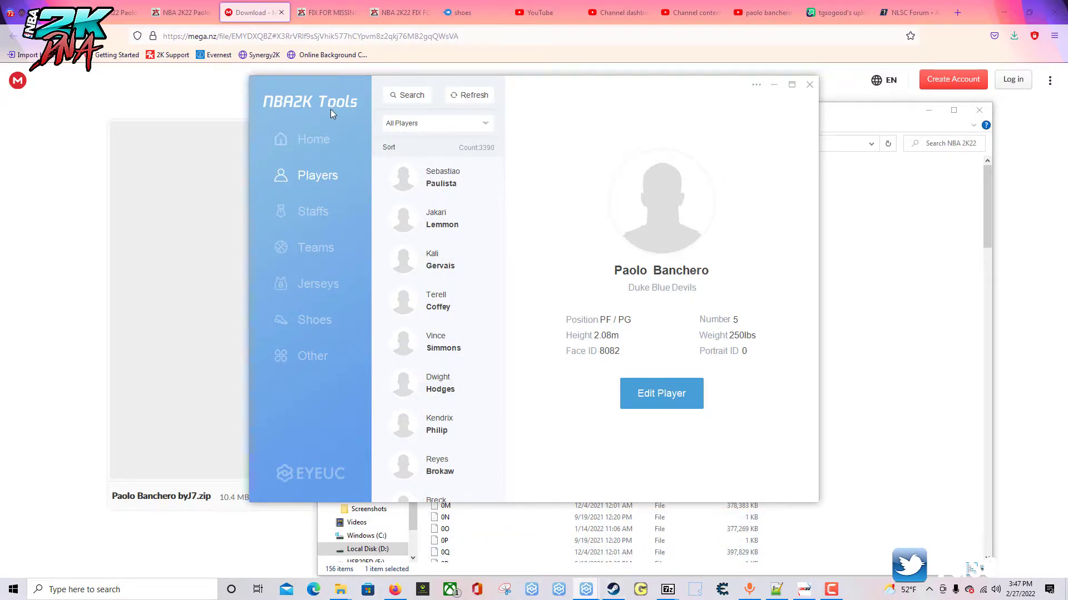
click(410, 98)
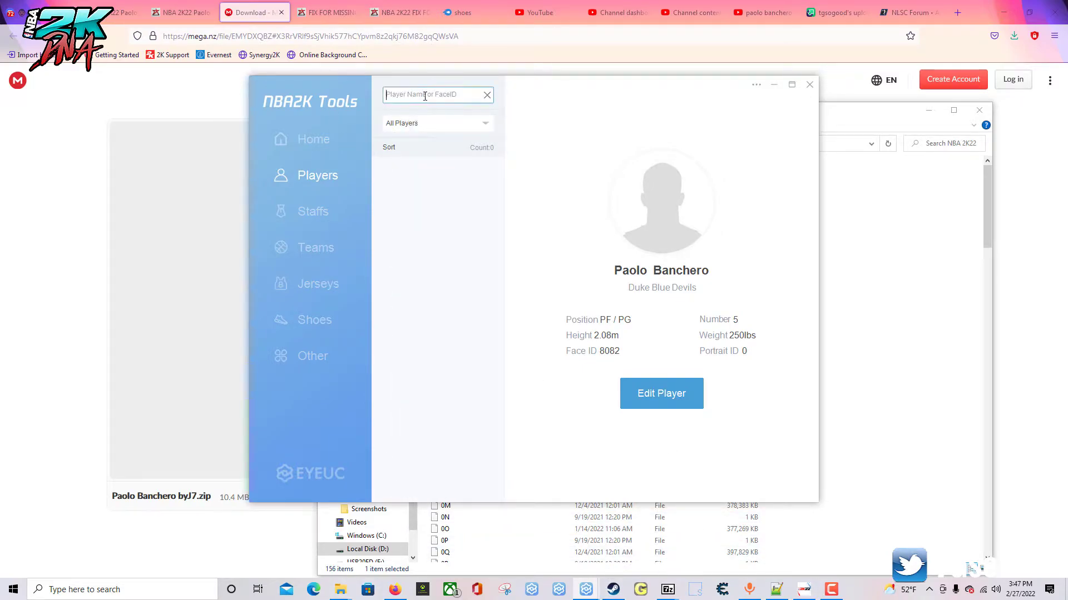
text(banch)
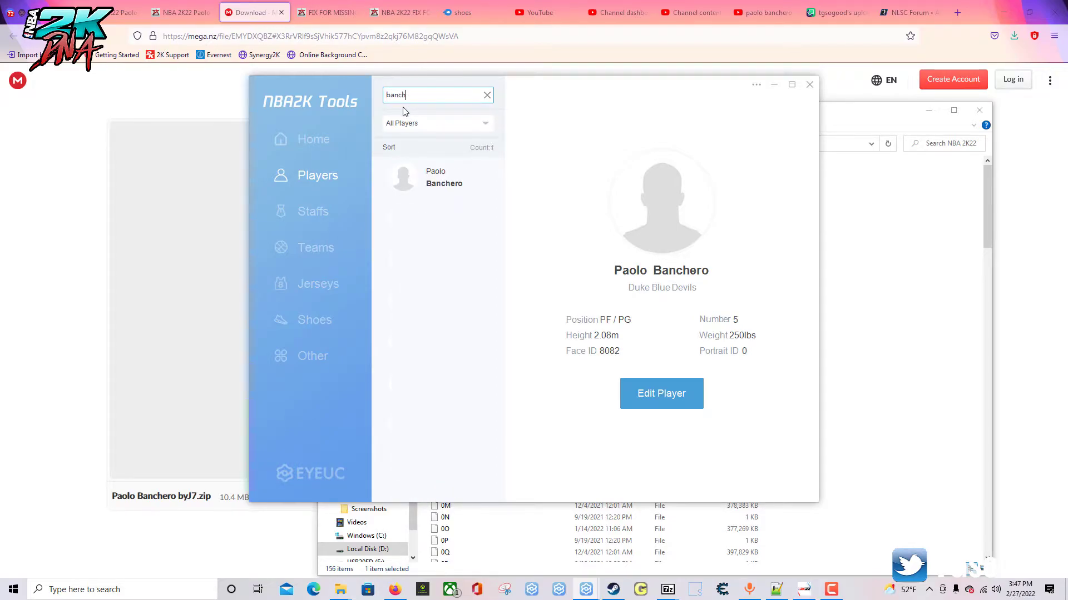
double_click(439, 184)
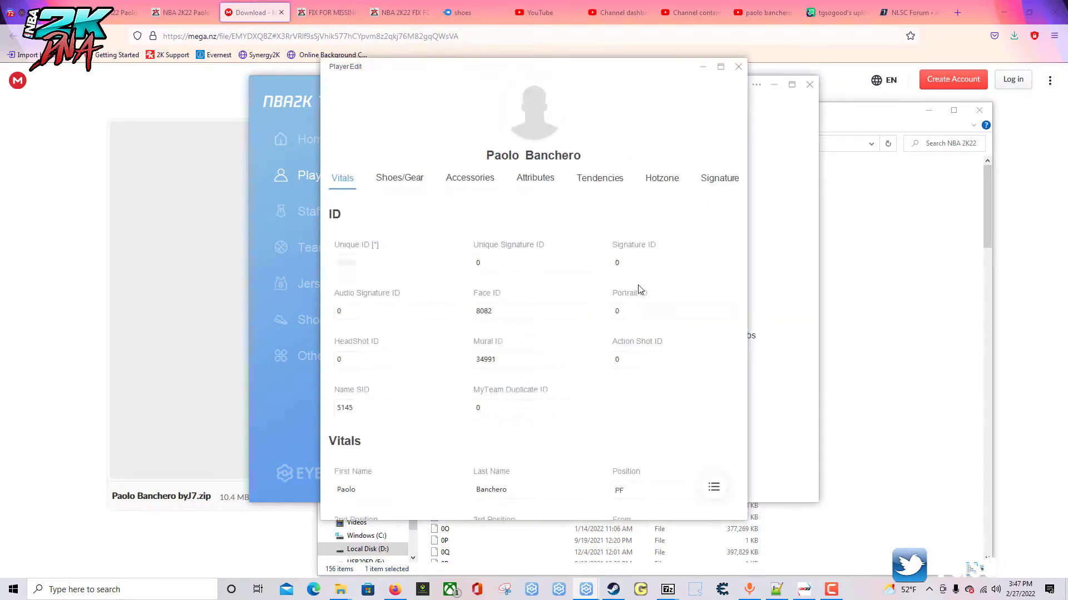
drag(512, 311, 469, 313)
Step: Switch to the NBA 2K22 game and hide the replay camera controls to examine the Paolo Banchero cyberface
click(805, 590)
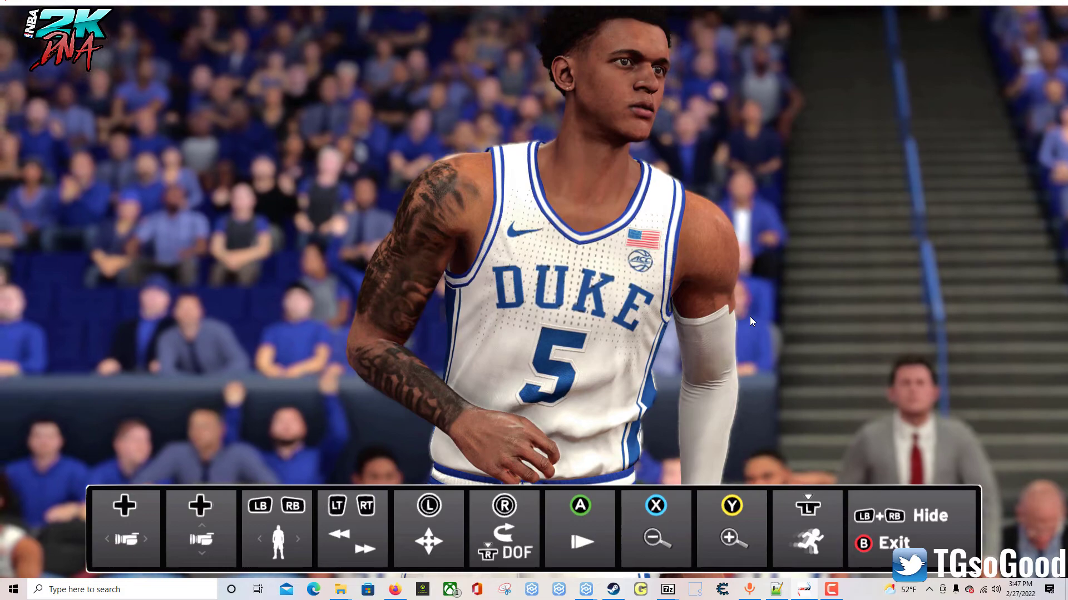
key(h)
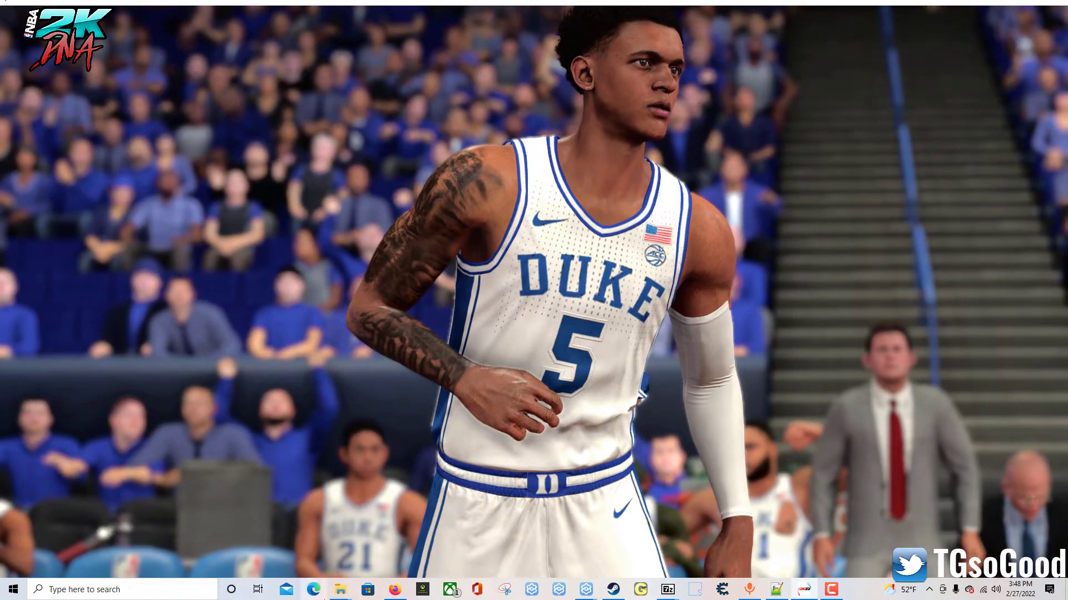
Step: Switch to the browser and search YouTube for "paolo banchero shuajota", replacing the old search text
click(394, 590)
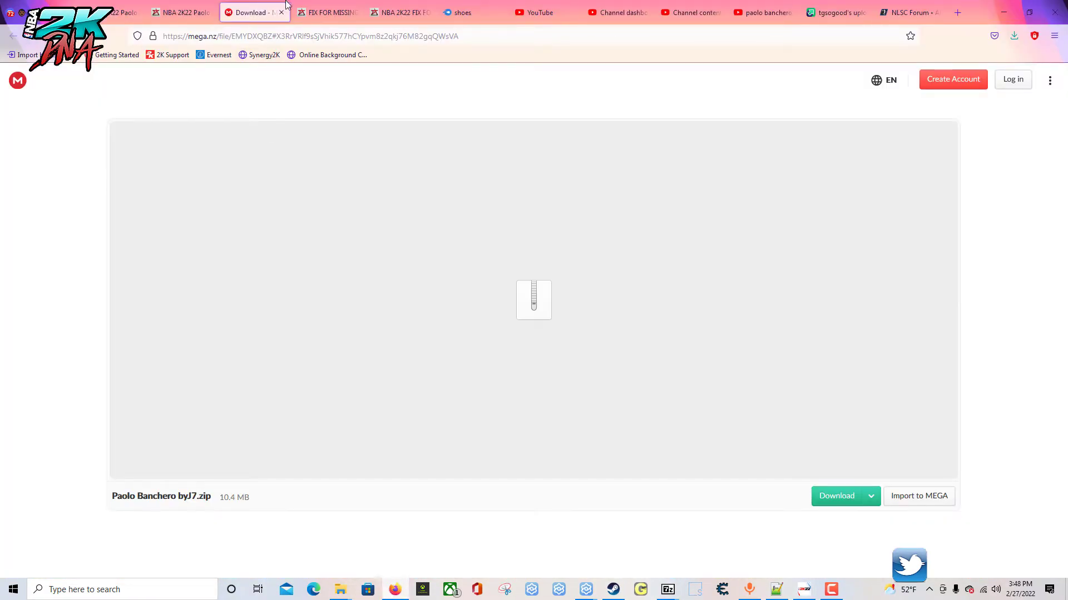
click(536, 12)
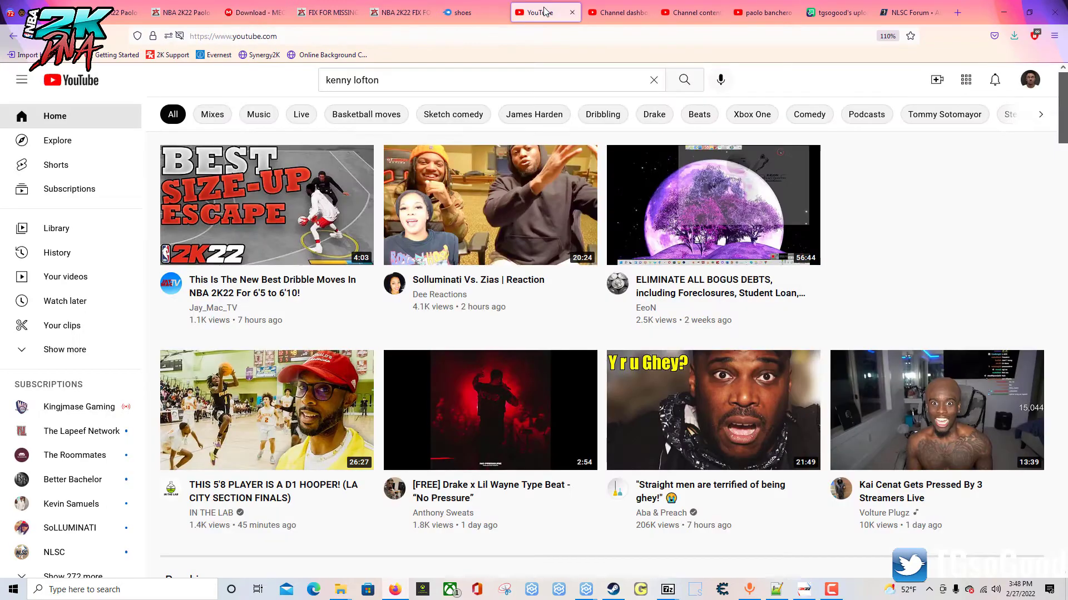
double_click(442, 80)
text(paulo)
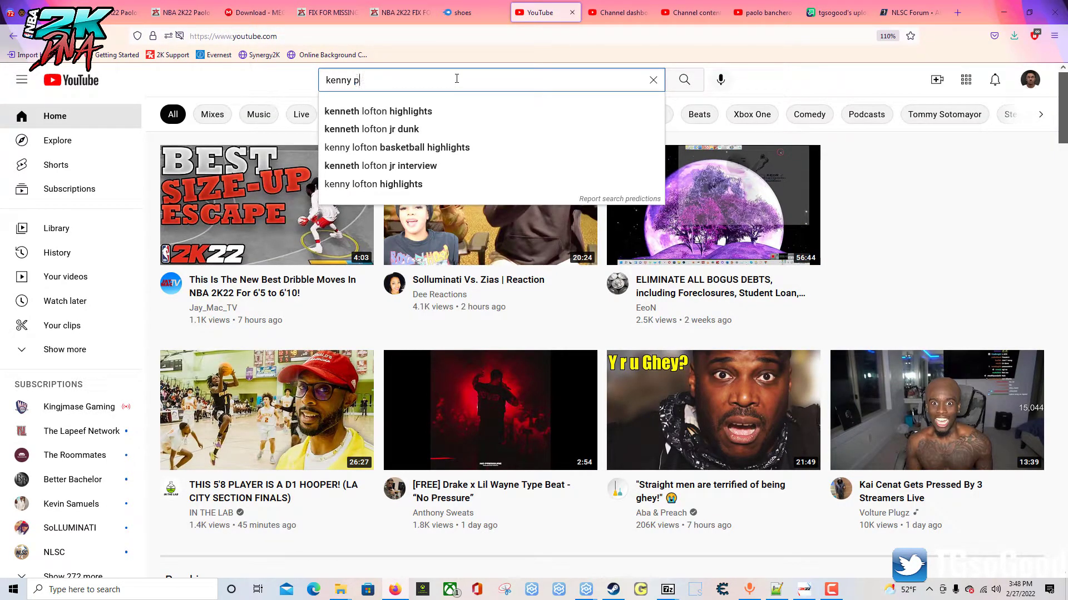
key(BackSpace)
key(BackSpace)
key(BackSpace)
key(BackSpace)
key(BackSpace)
key(BackSpace)
key(BackSpace)
key(BackSpace)
key(BackSpace)
key(BackSpace)
key(BackSpace)
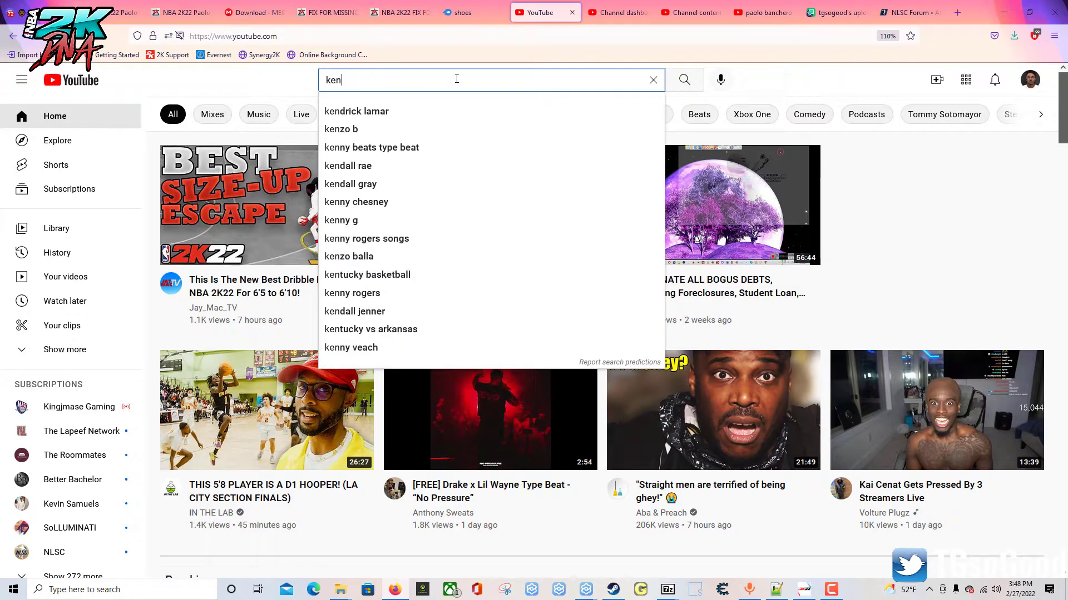
text(paulo)
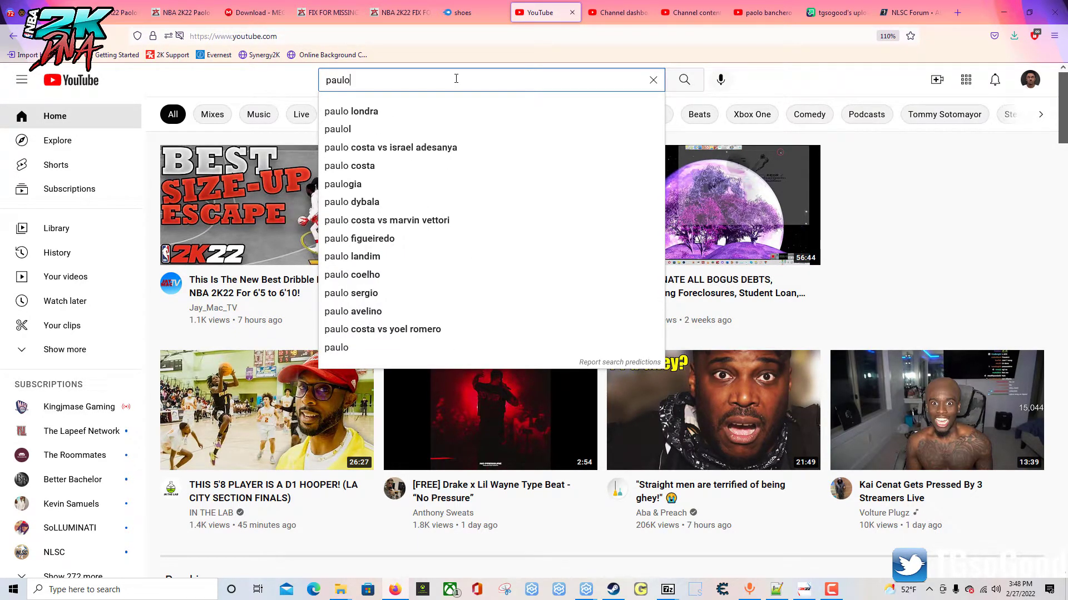
key(BackSpace)
key(BackSpace)
key(BackSpace)
text(ol)
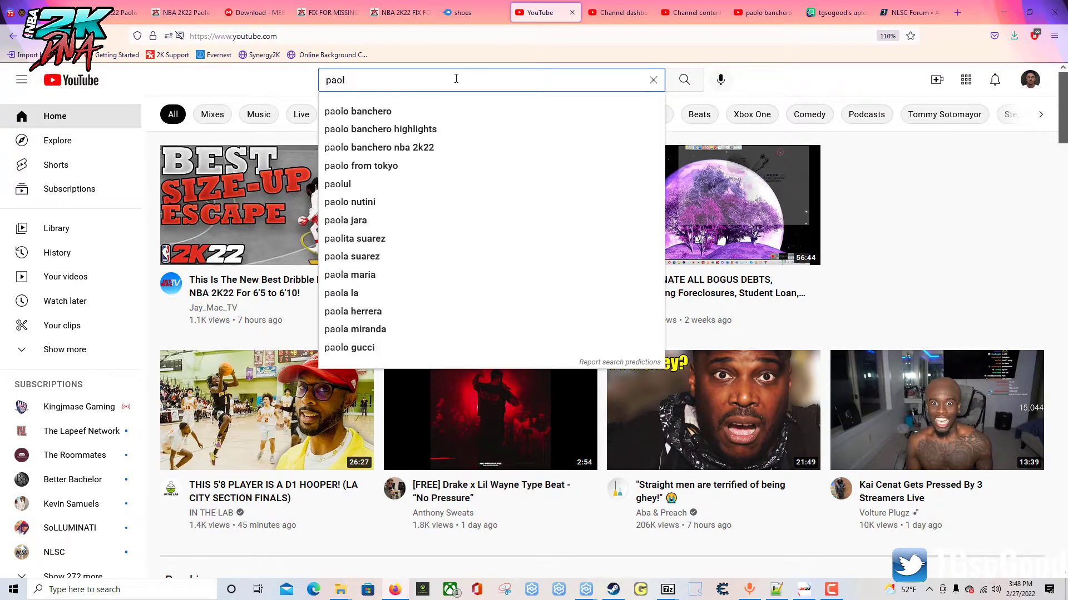
key(Down)
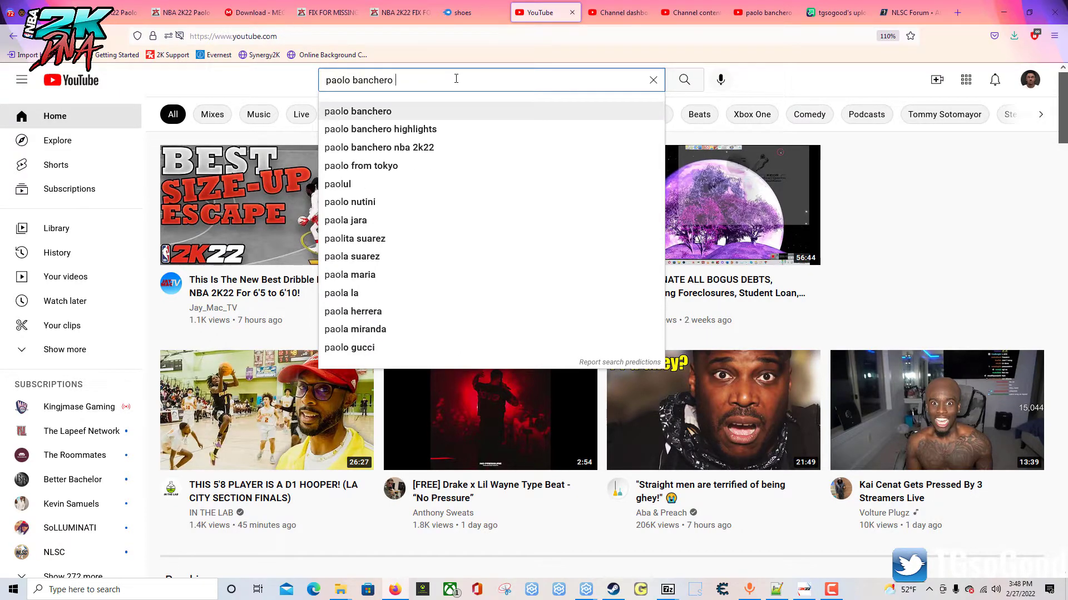
text(shuaj)
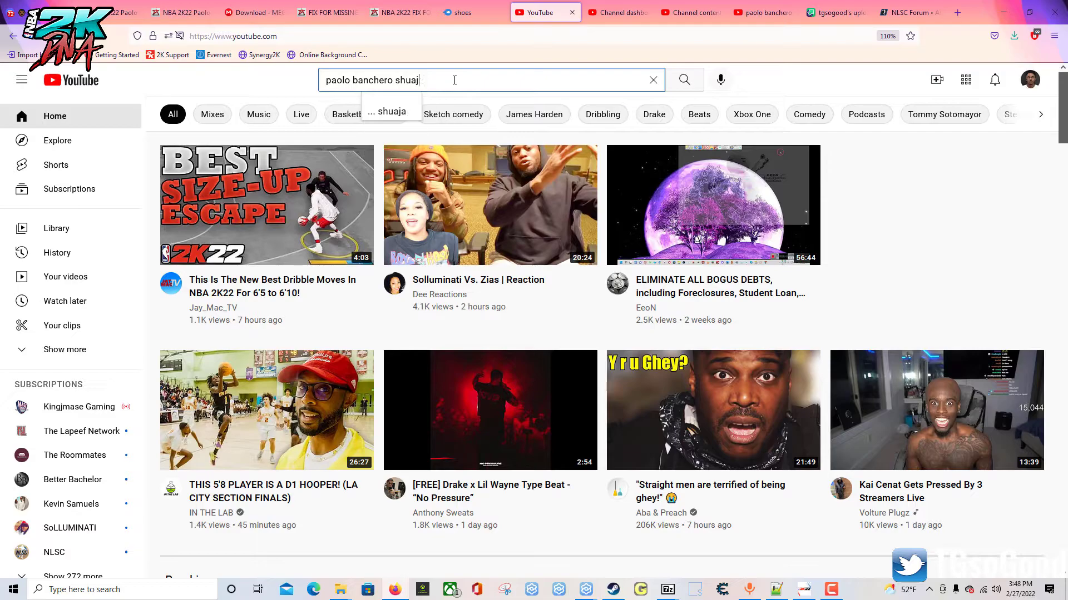
text(ota)
key(Return)
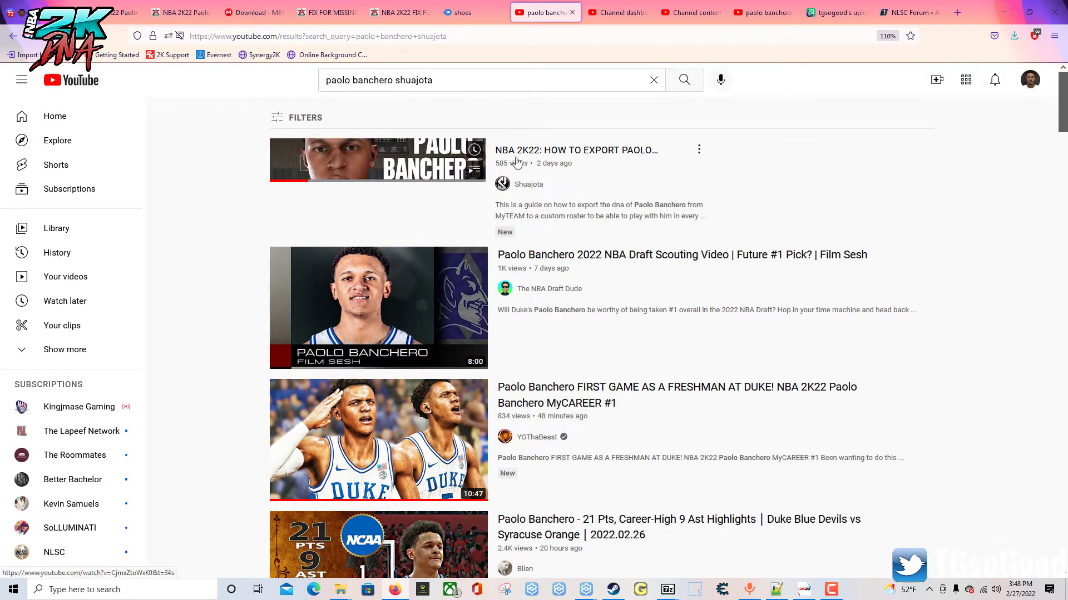
Step: Open Shuajota's video on exporting Paolo Banchero's cyberface and DNA from MyTEAM and skim through its main parts
click(583, 152)
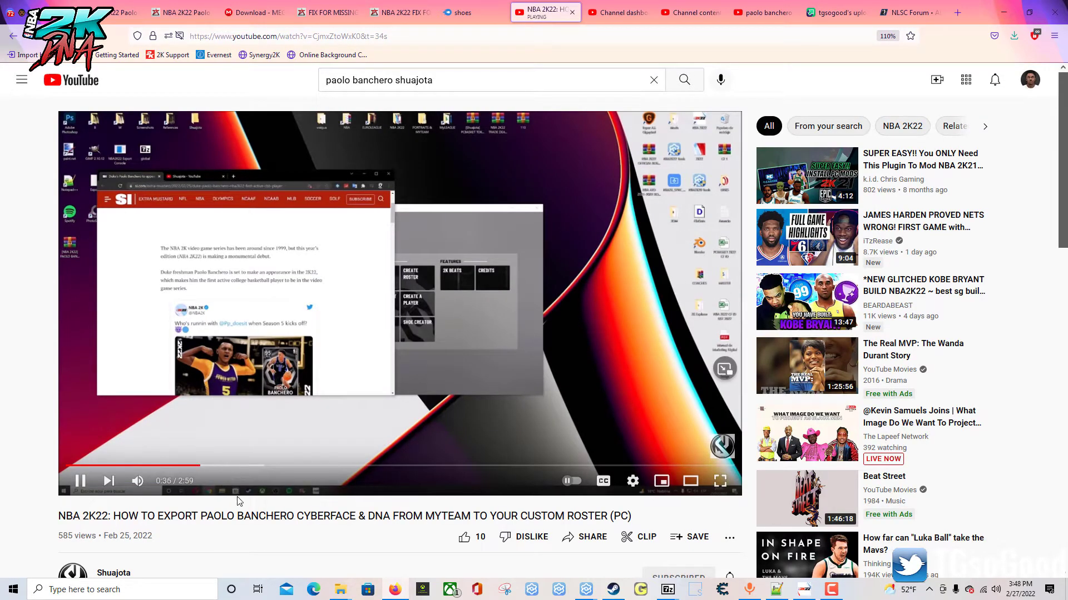
drag(409, 512, 615, 512)
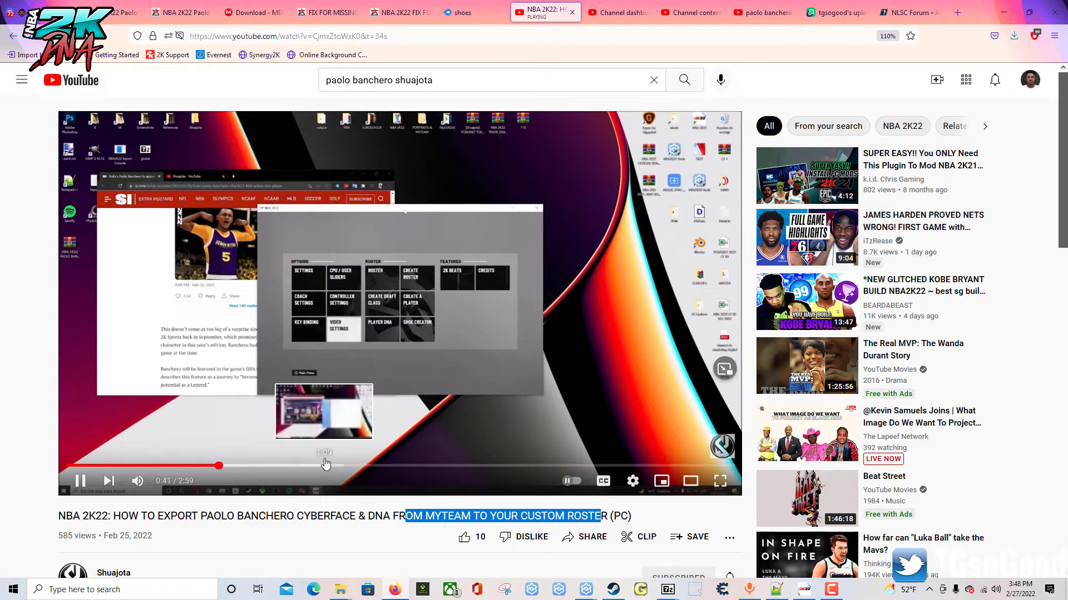
click(372, 466)
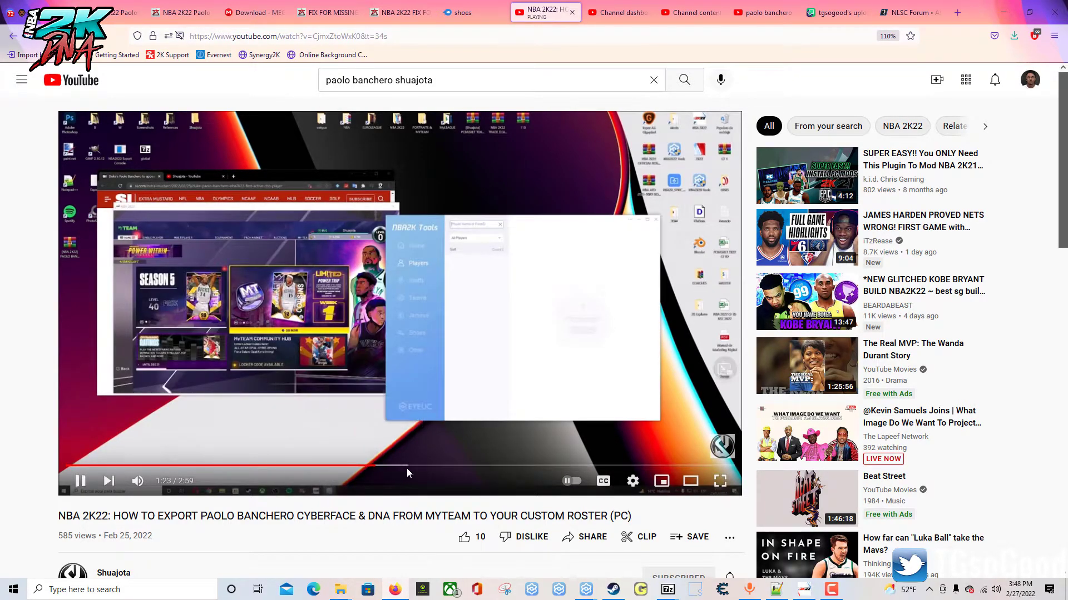
drag(407, 468, 656, 466)
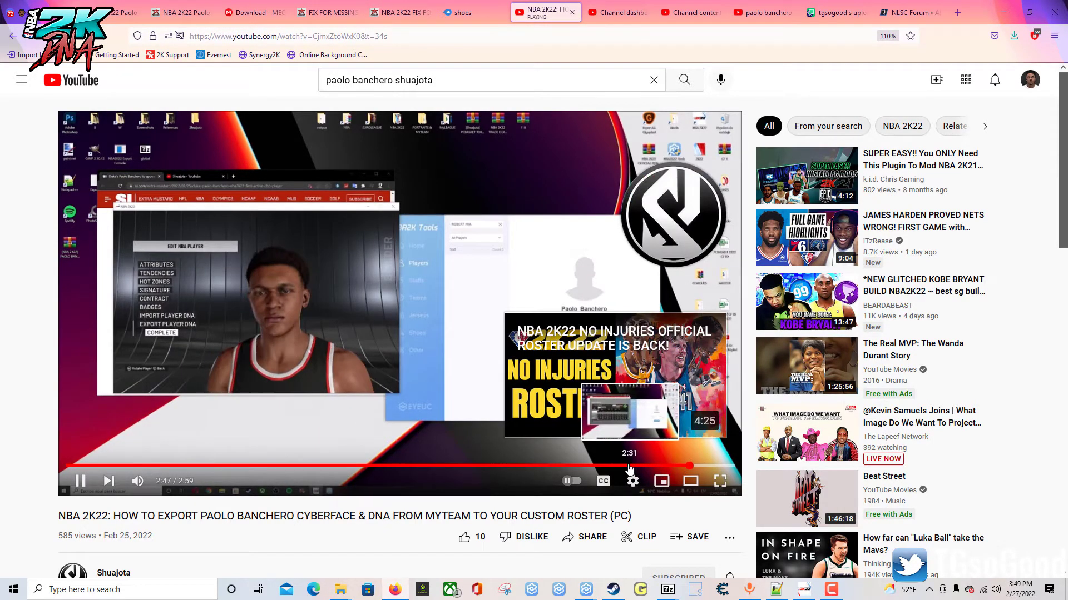
click(621, 466)
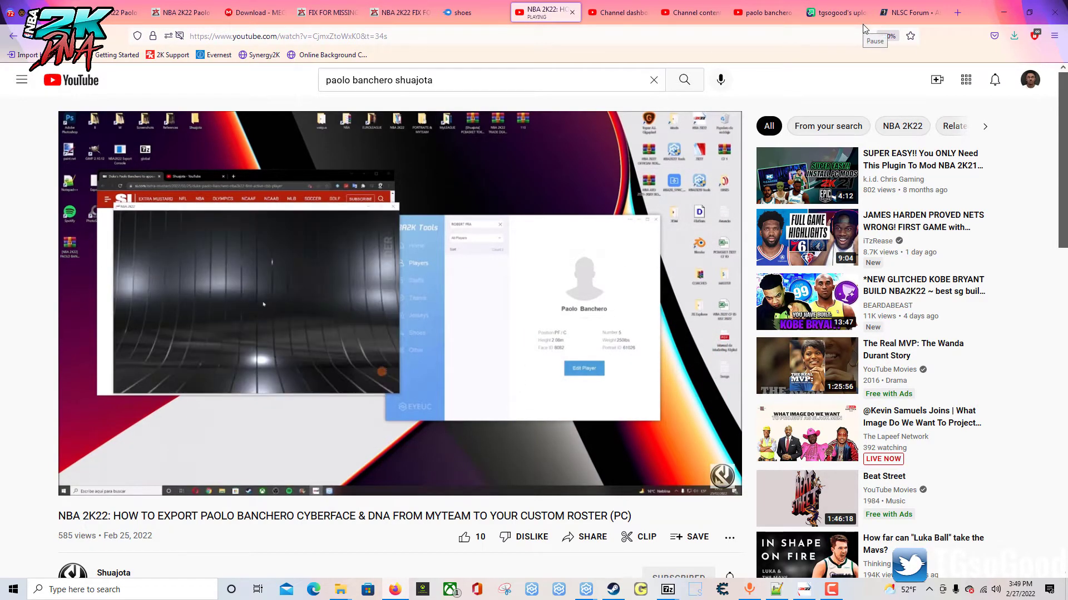
Step: View the Paolo Banchero cyberface in the NBA 2K22 game, and return to the browser to search YouTube for "paolo banchero mycareer"
click(805, 592)
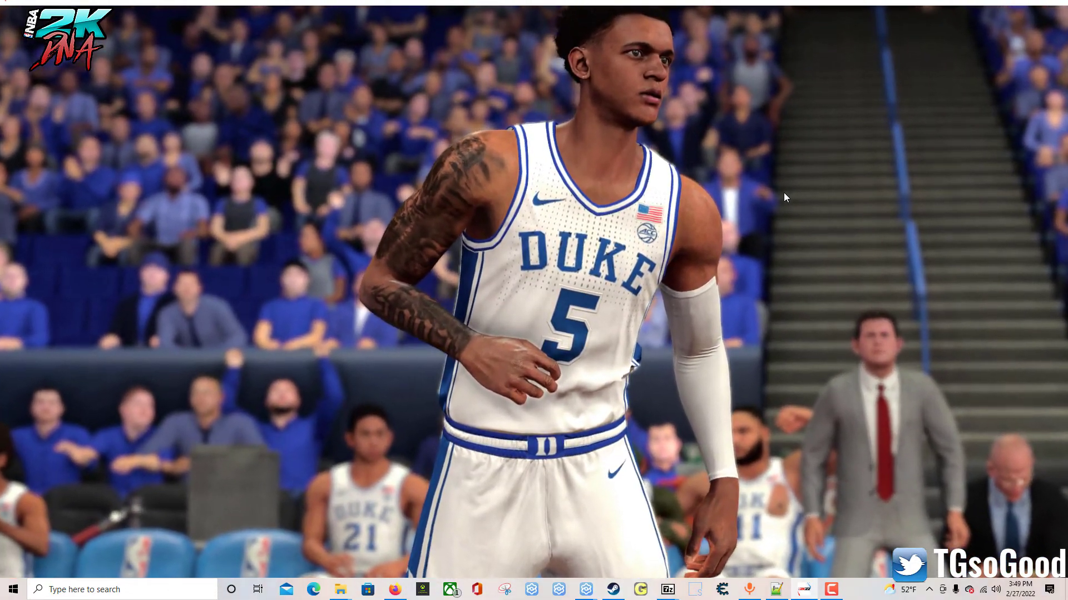
click(393, 590)
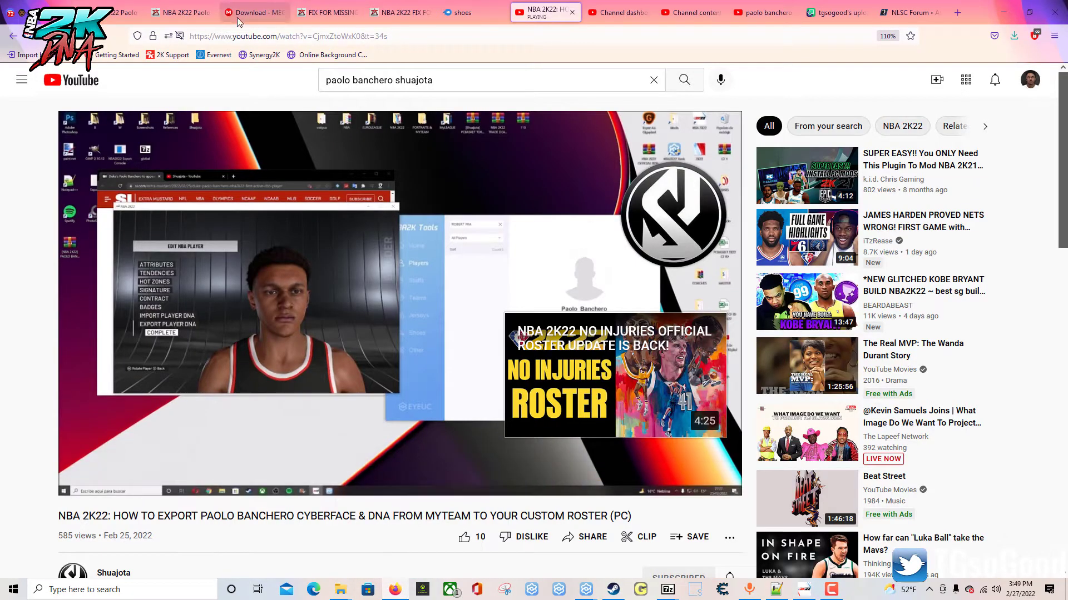
click(395, 80)
drag(396, 80, 536, 74)
text(m)
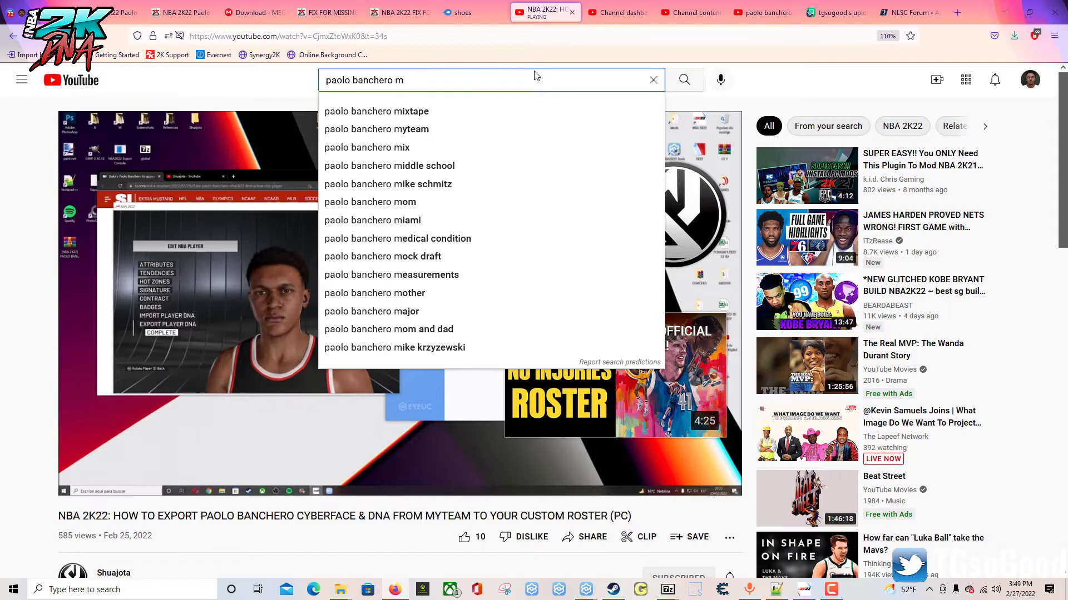
text(ycareer)
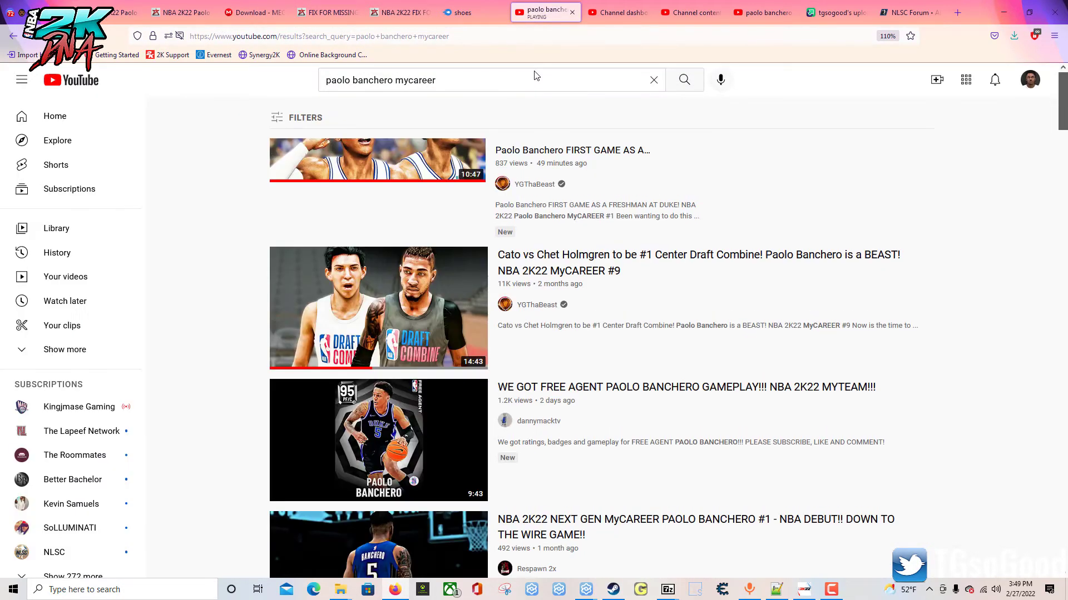
Step: Reload the YouTube search results and open the YGThaBeast channel from the Paolo Banchero MyCAREER #1 video
click(507, 36)
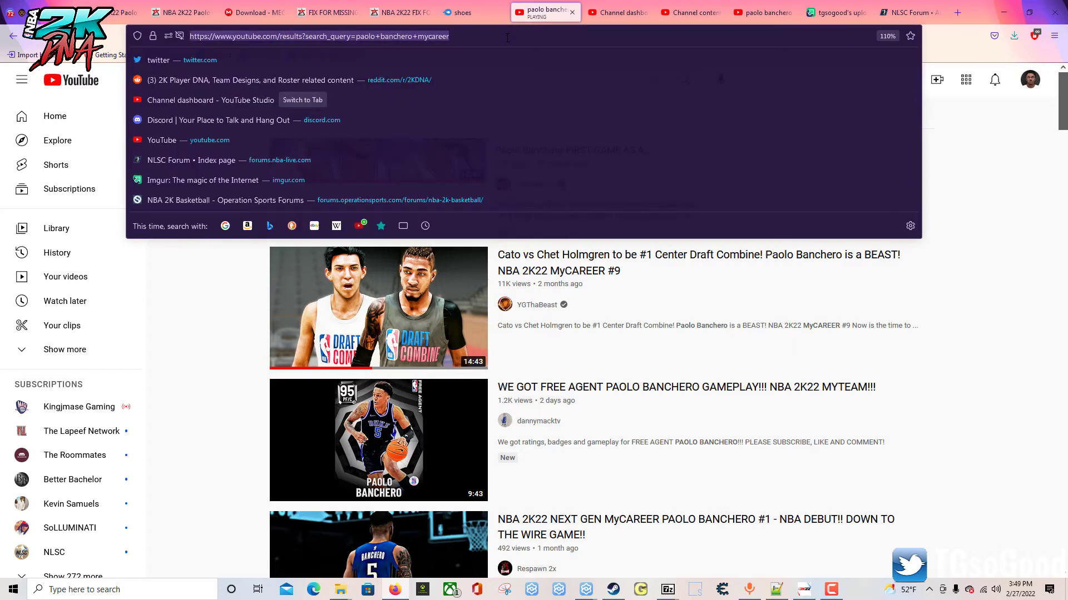
key(Return)
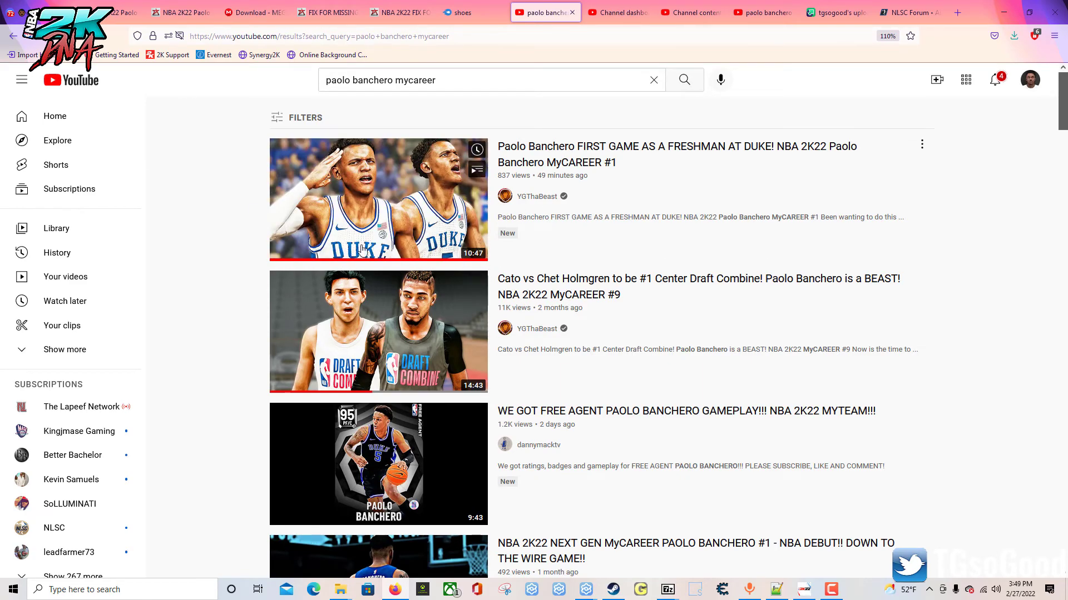
click(523, 203)
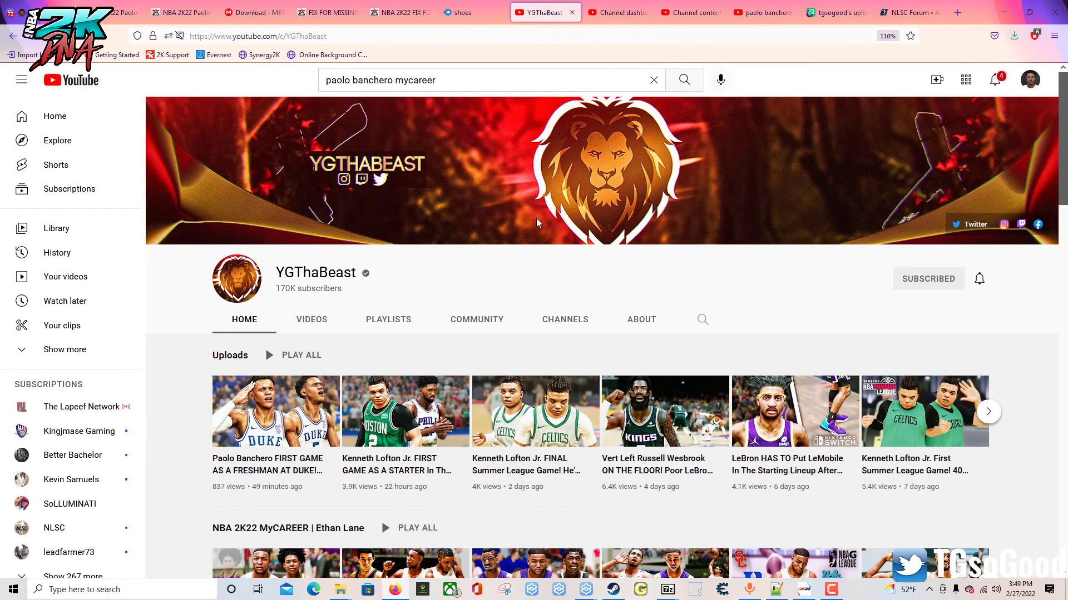